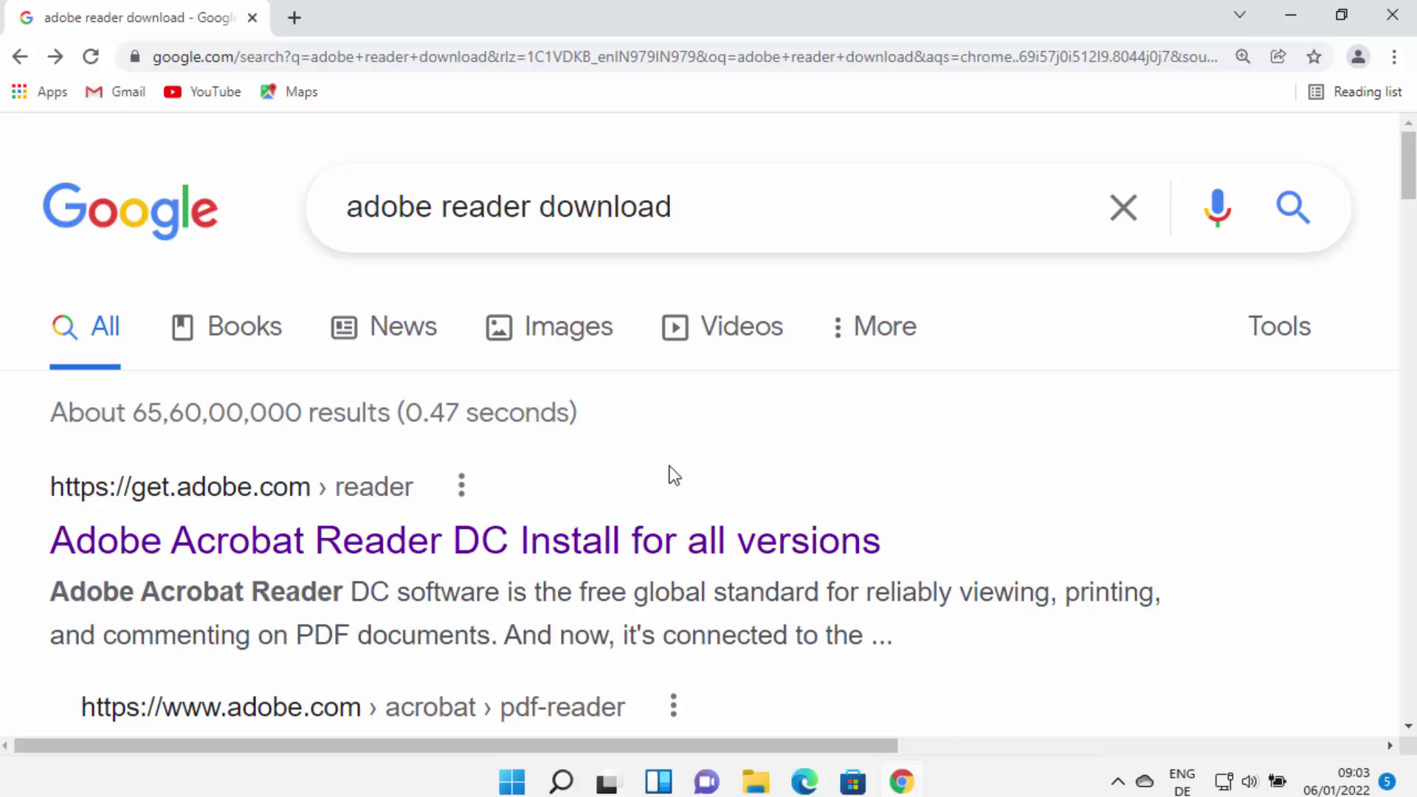
# Open the get.adobe.com/reader download page, select its address, and zoom the page out
pyautogui.click(151, 507)
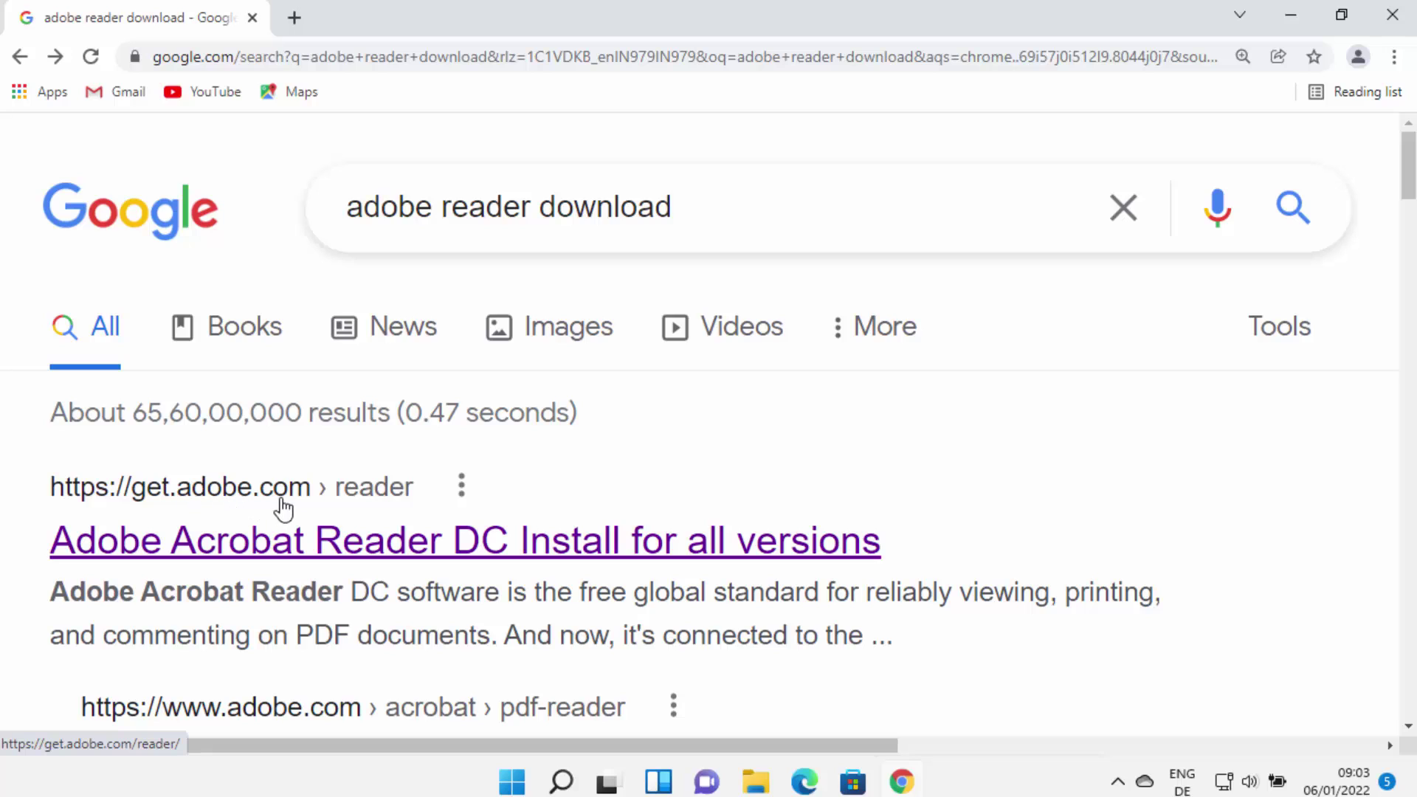
pyautogui.click(369, 542)
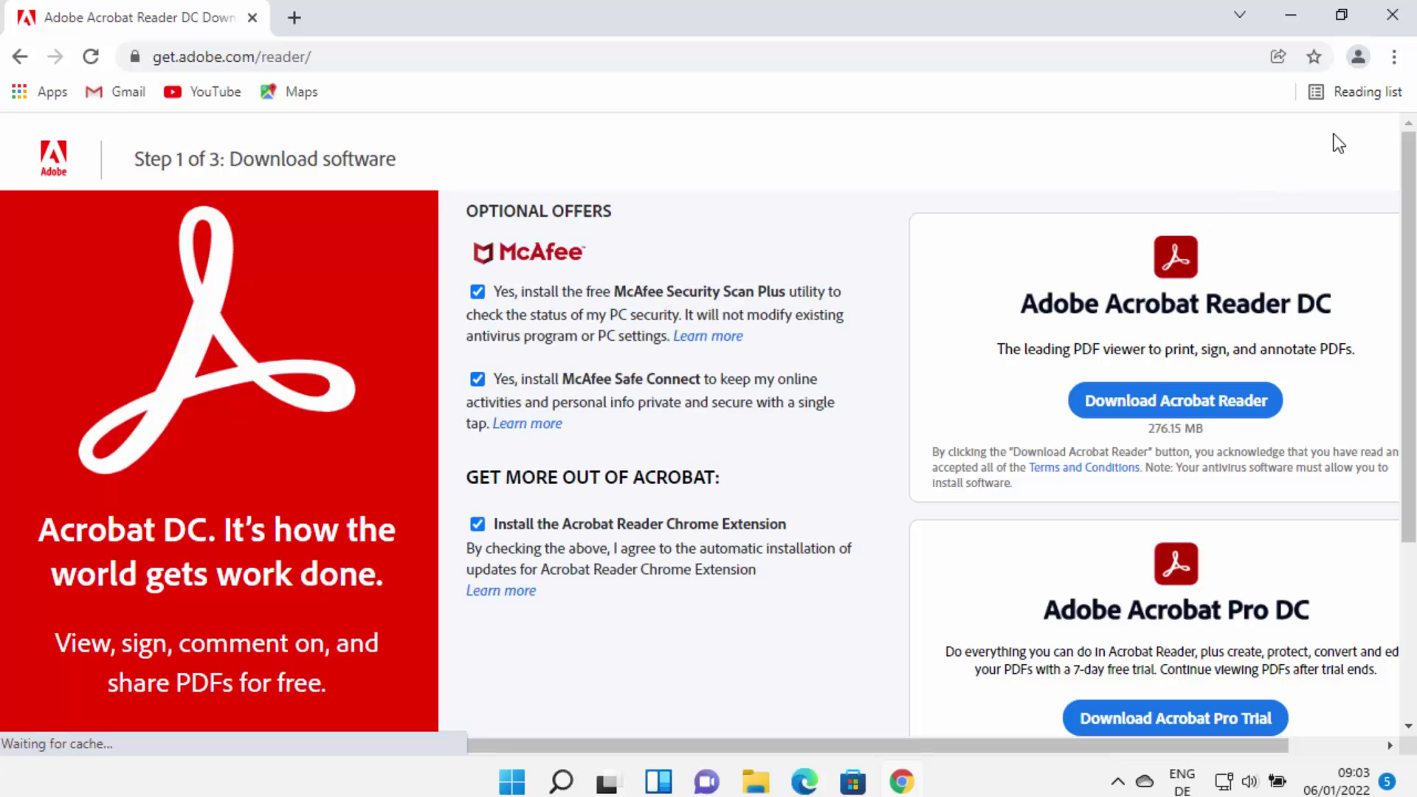
pyautogui.doubleClick(488, 65)
pyautogui.click(487, 65)
pyautogui.tripleClick(487, 65)
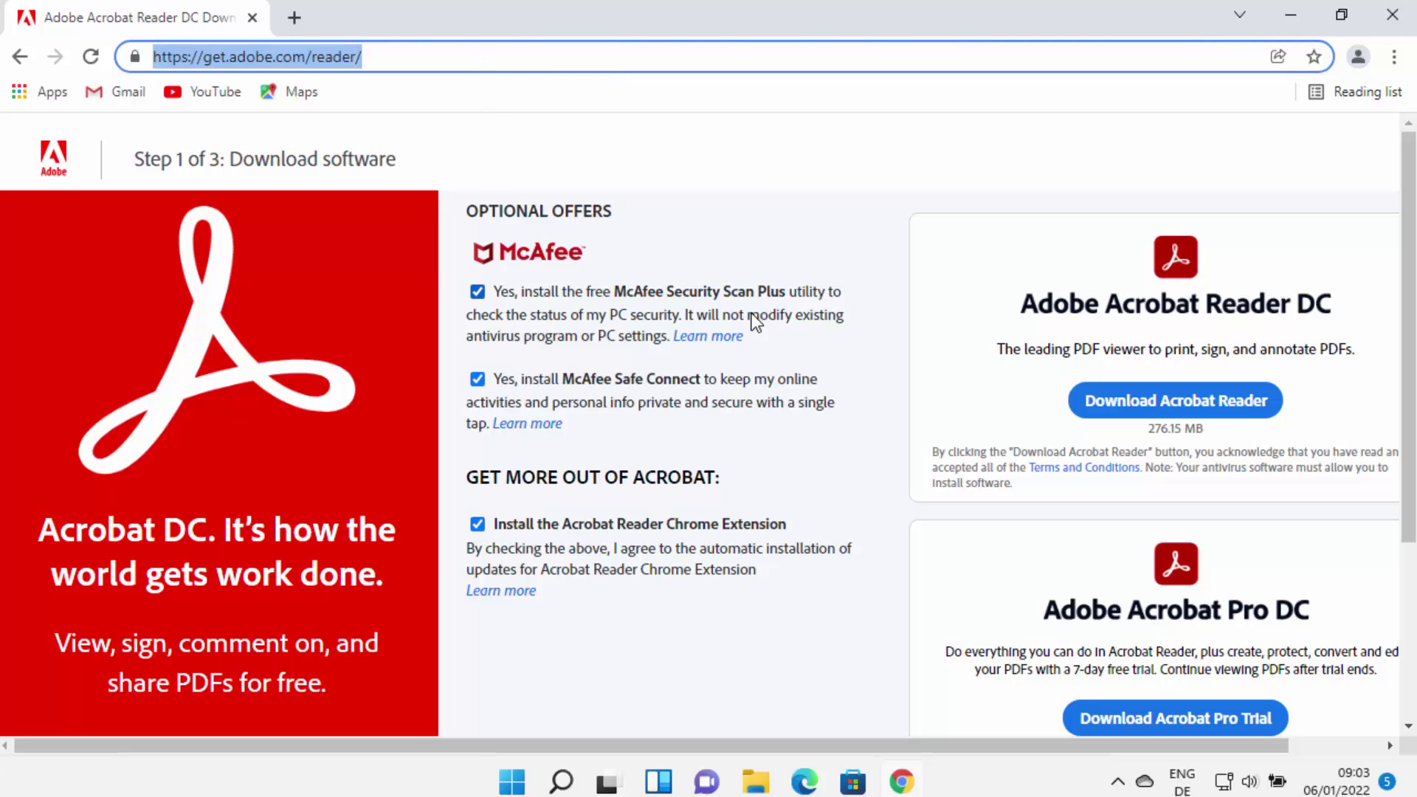
pyautogui.hotkey('ctrl', '-')
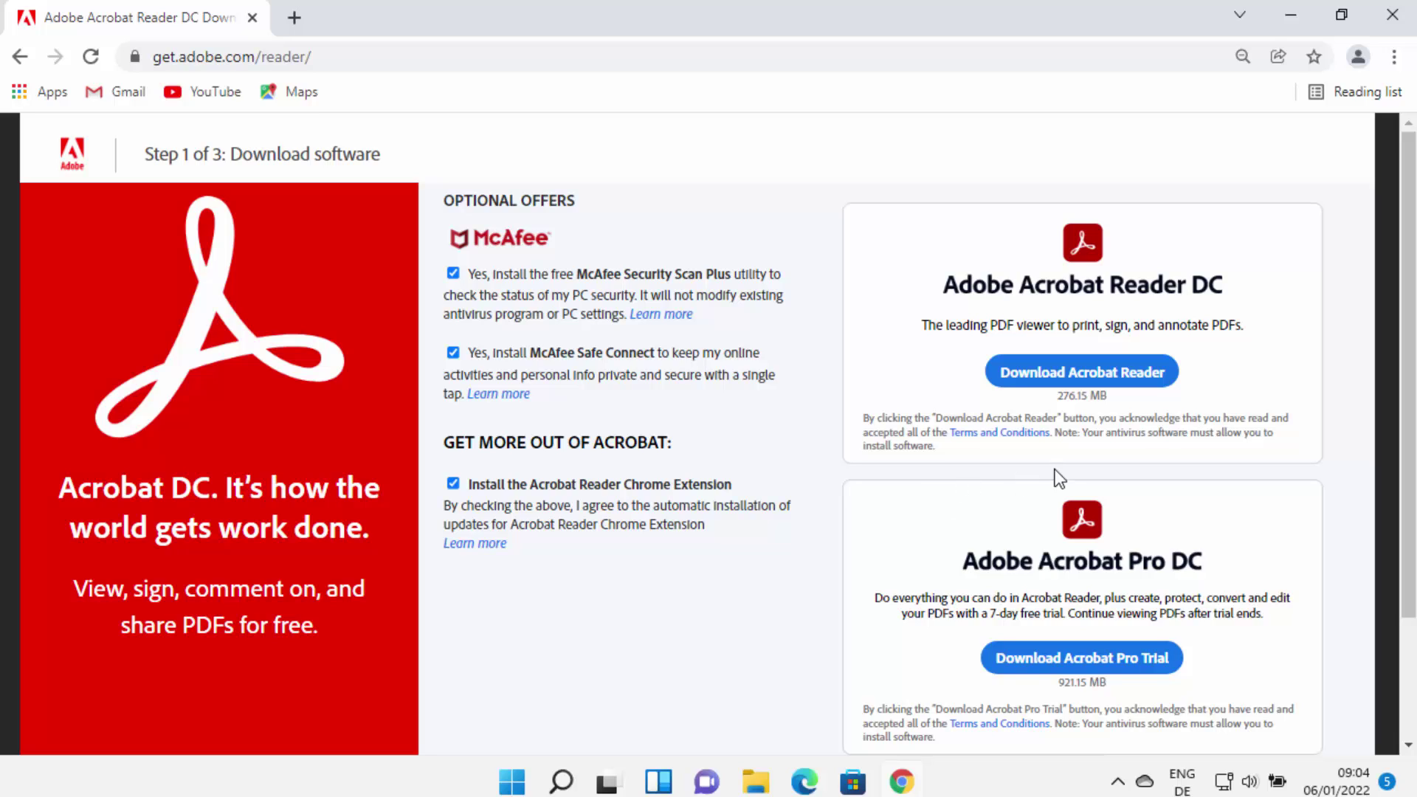
# Untick the McAfee Security Scan Plus, McAfee Safe Connect and Acrobat Reader Chrome Extension options
pyautogui.click(944, 325)
pyautogui.click(454, 273)
pyautogui.click(454, 352)
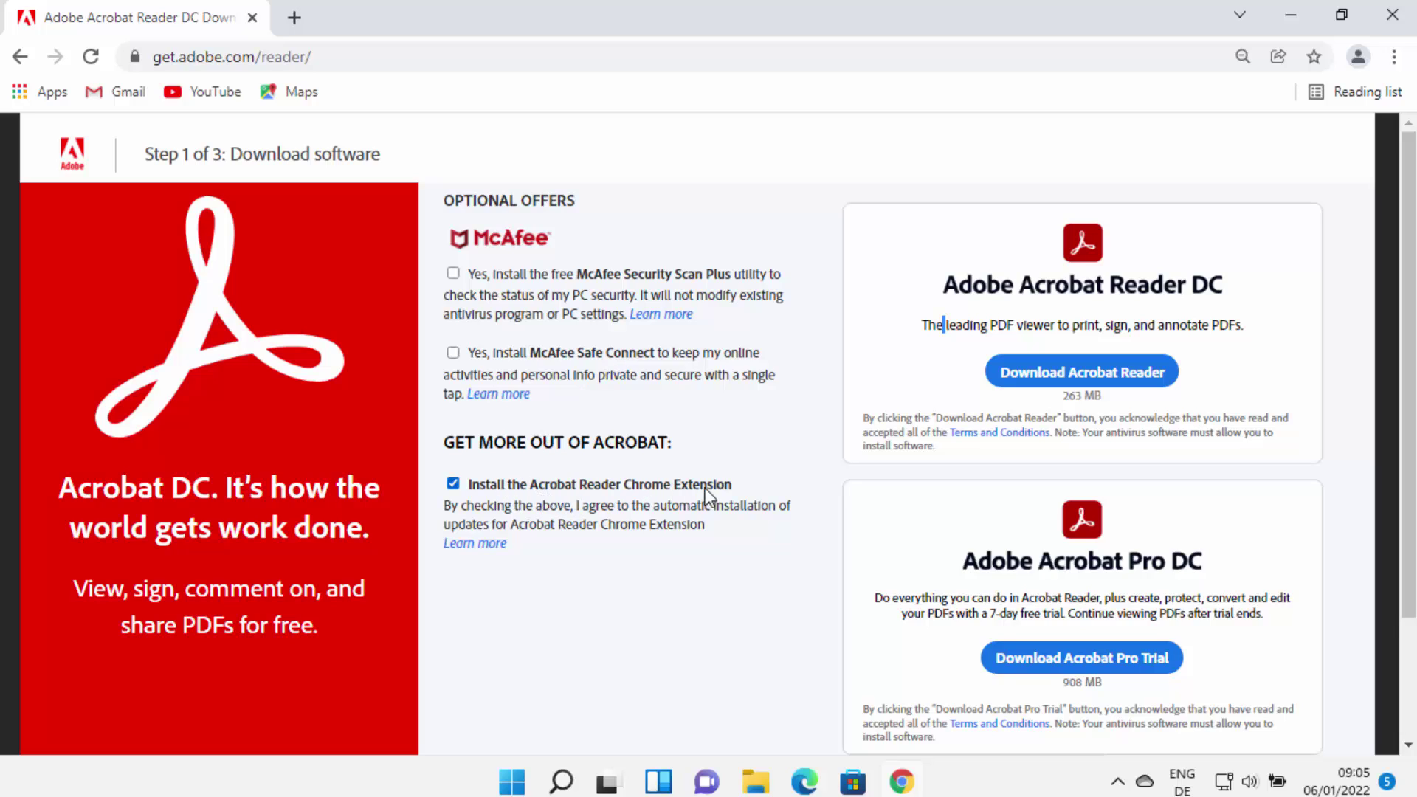
pyautogui.click(454, 484)
# Download Acrobat Reader, launch the readerdc64 installer, and minimize Chrome
pyautogui.click(1041, 378)
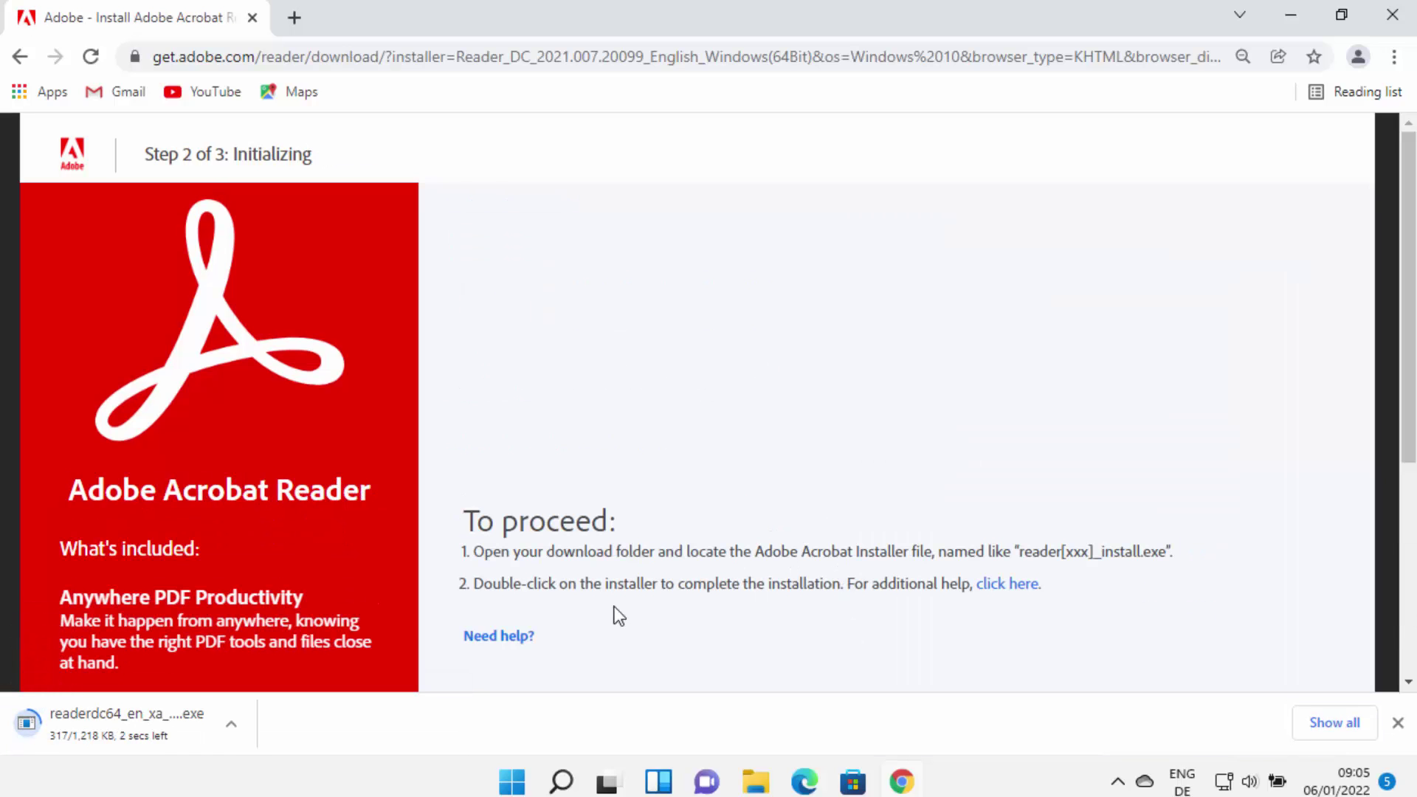
pyautogui.click(156, 725)
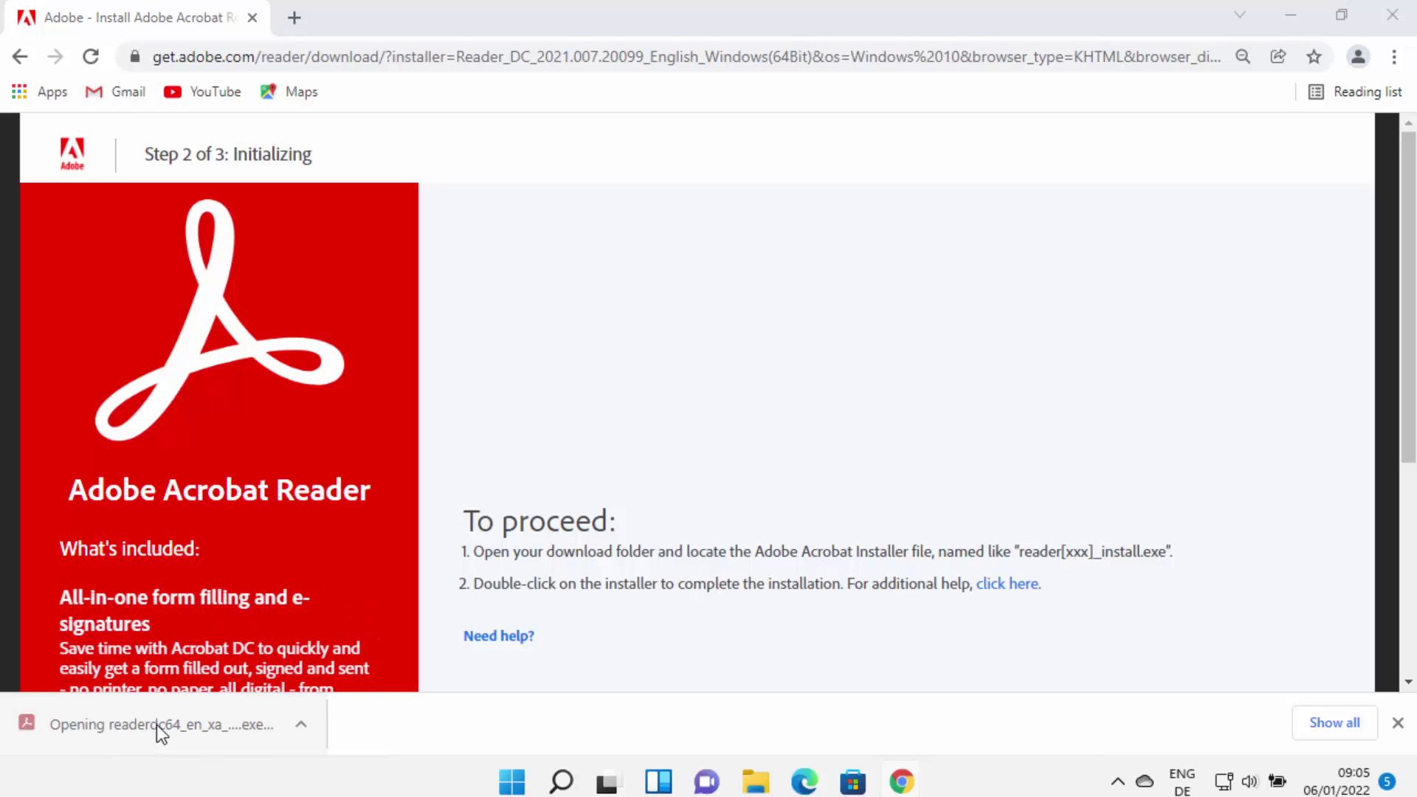
pyautogui.click(1295, 15)
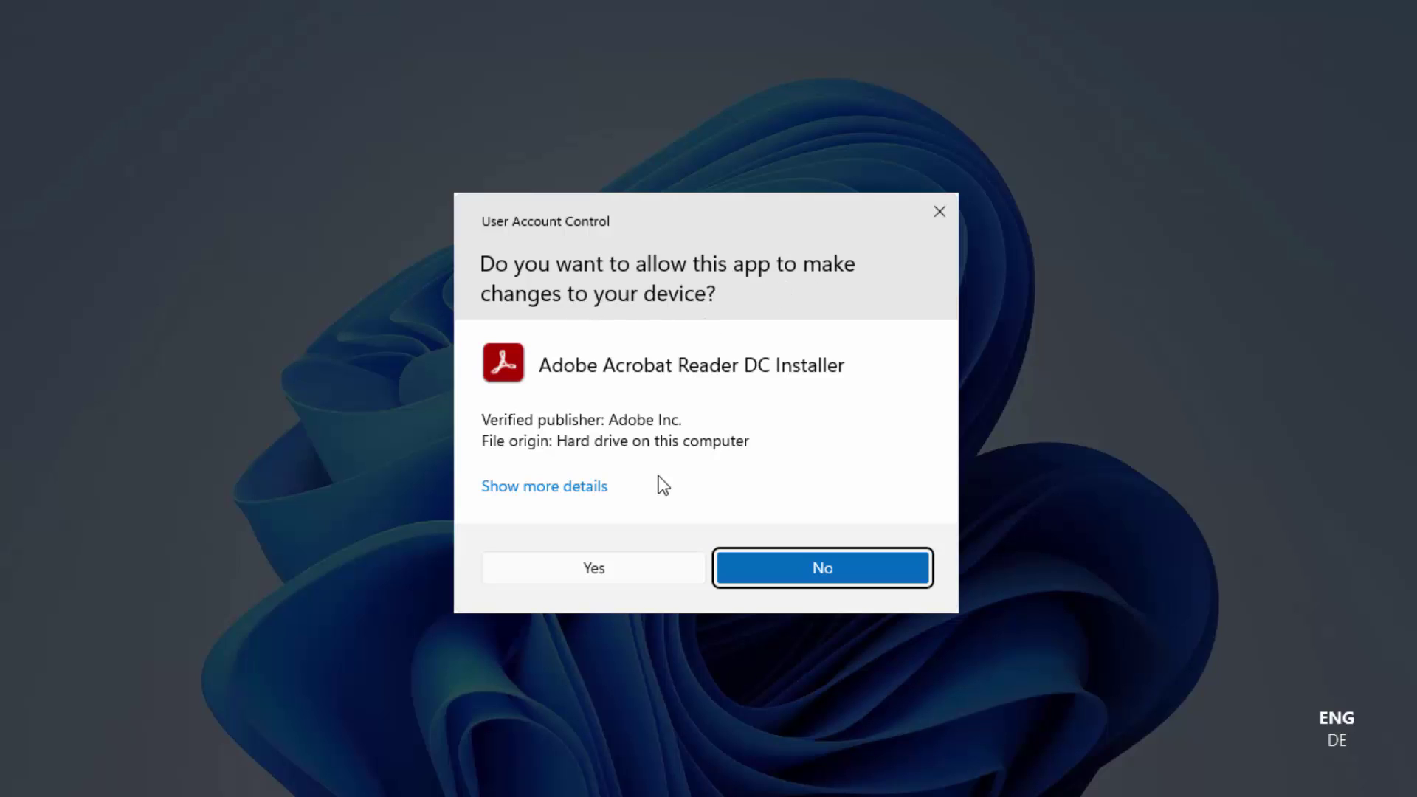
# Allow the installer through User Account Control and finish the Reader installation
pyautogui.click(617, 574)
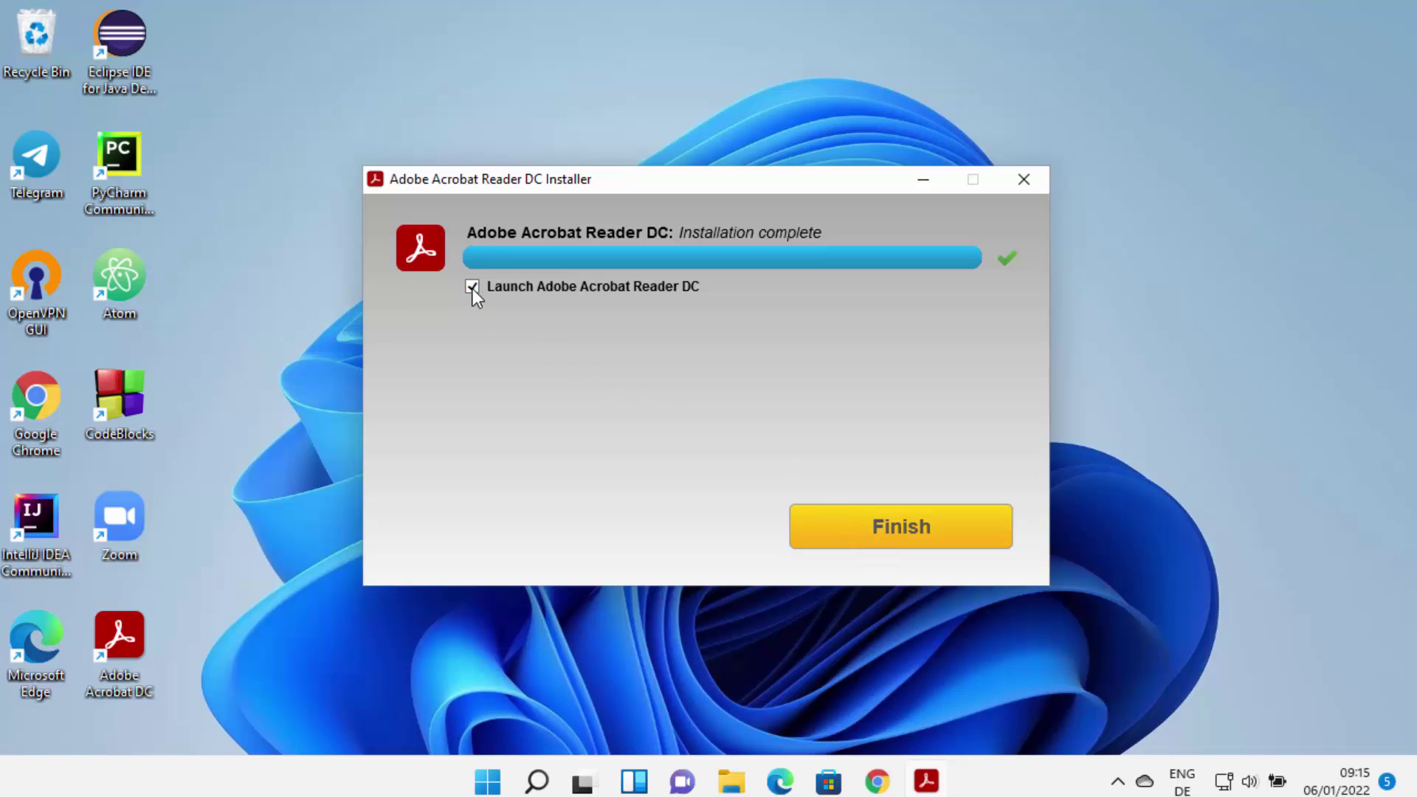
pyautogui.click(875, 530)
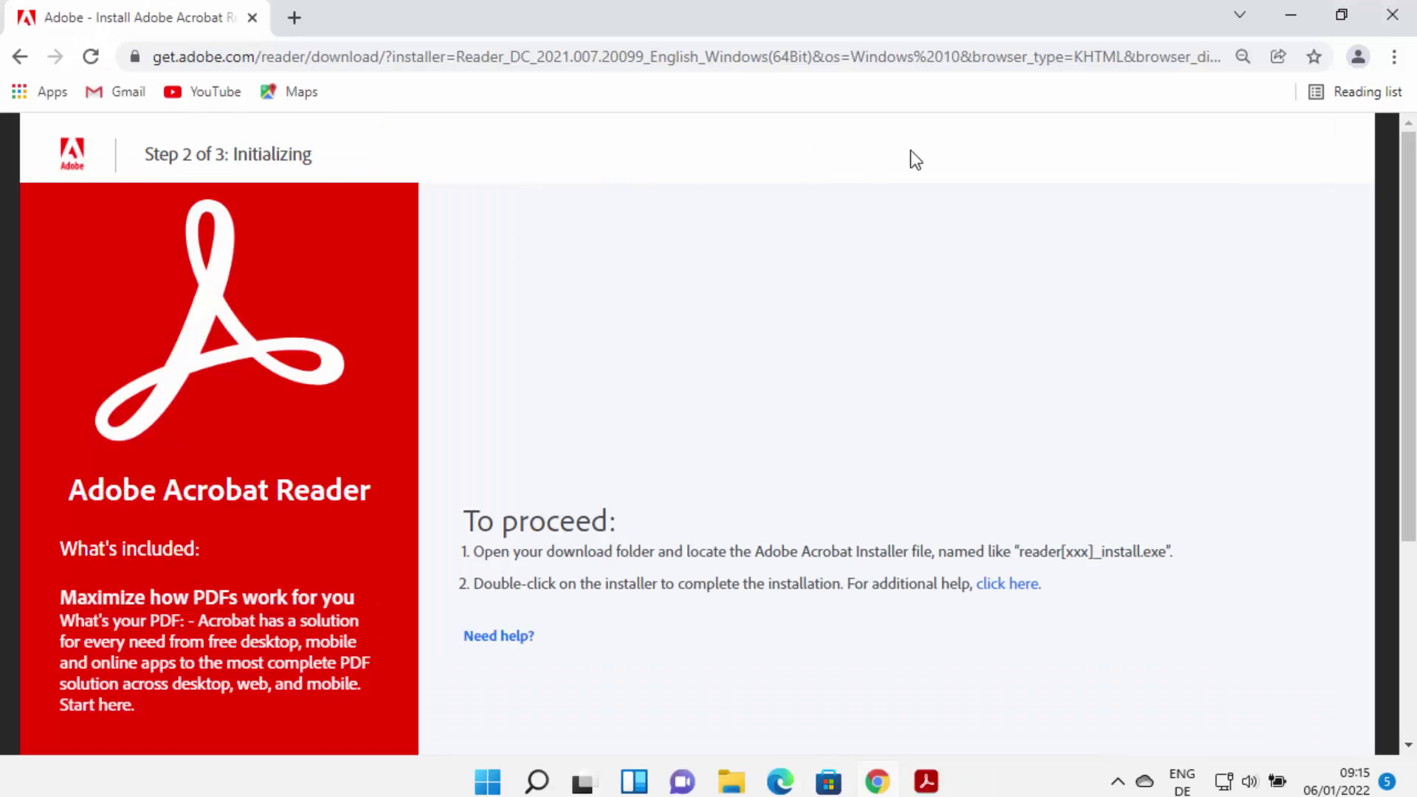
# Restore Acrobat Reader to a smaller window, move it right, and focus the default-app prompt
pyautogui.click(1292, 12)
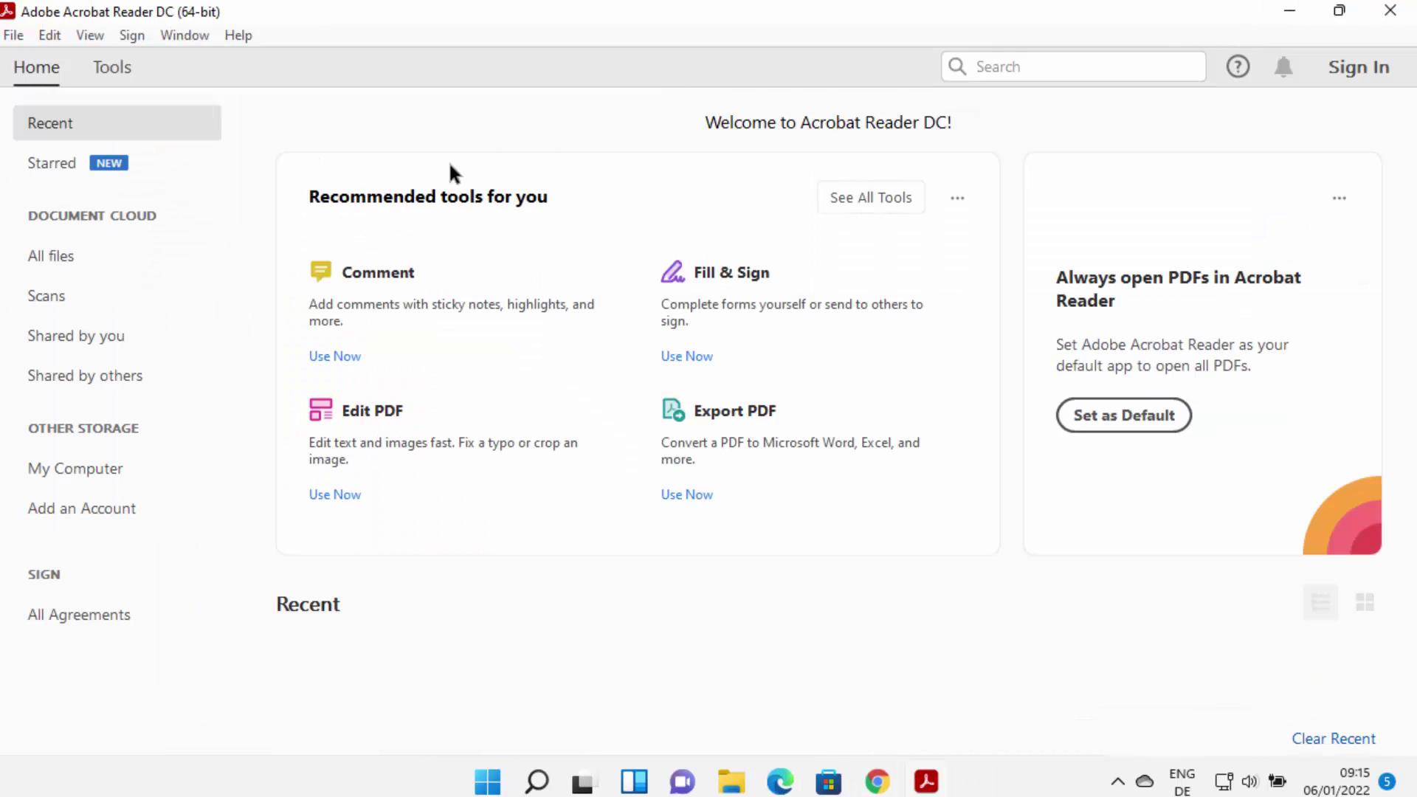
pyautogui.click(1339, 11)
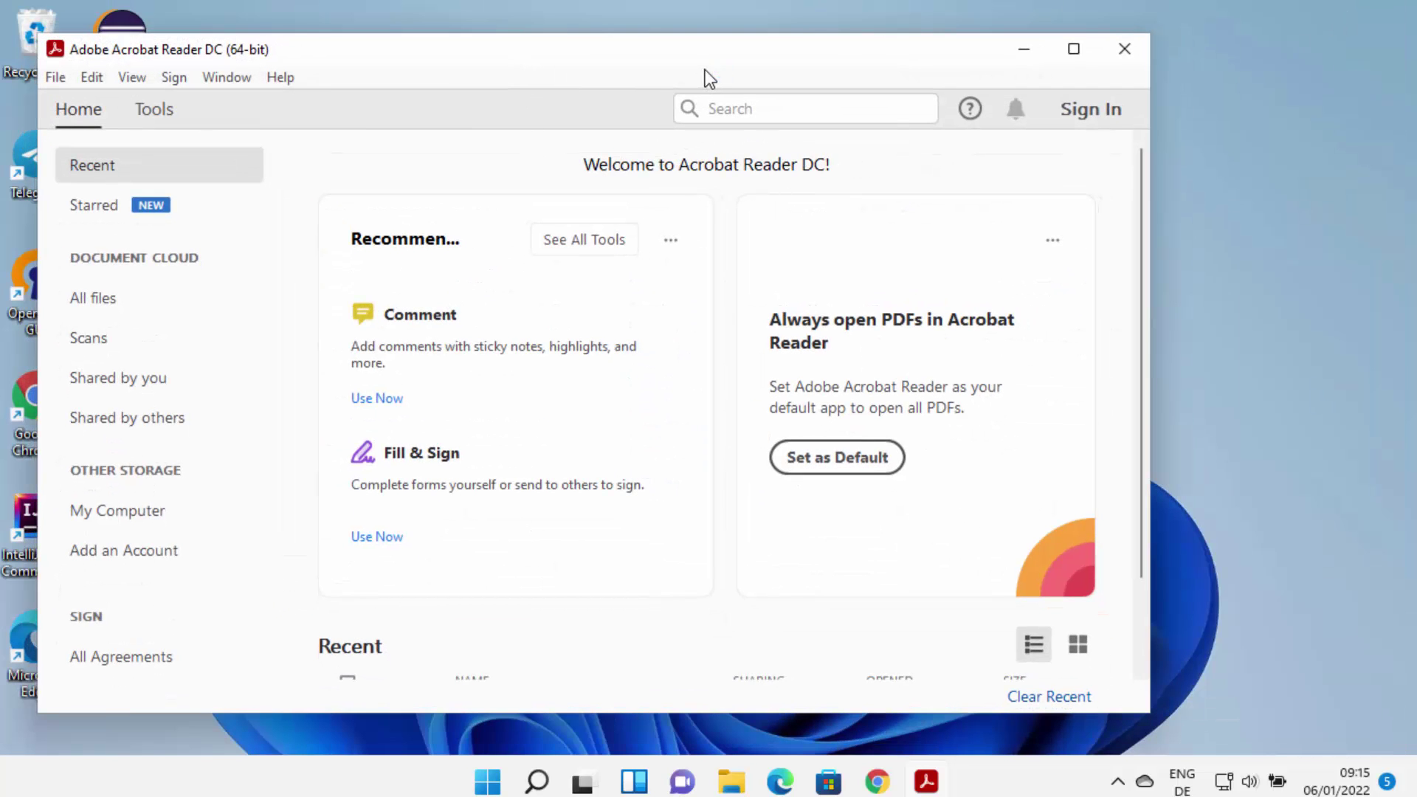
pyautogui.moveTo(755, 58); pyautogui.dragTo(941, 73)
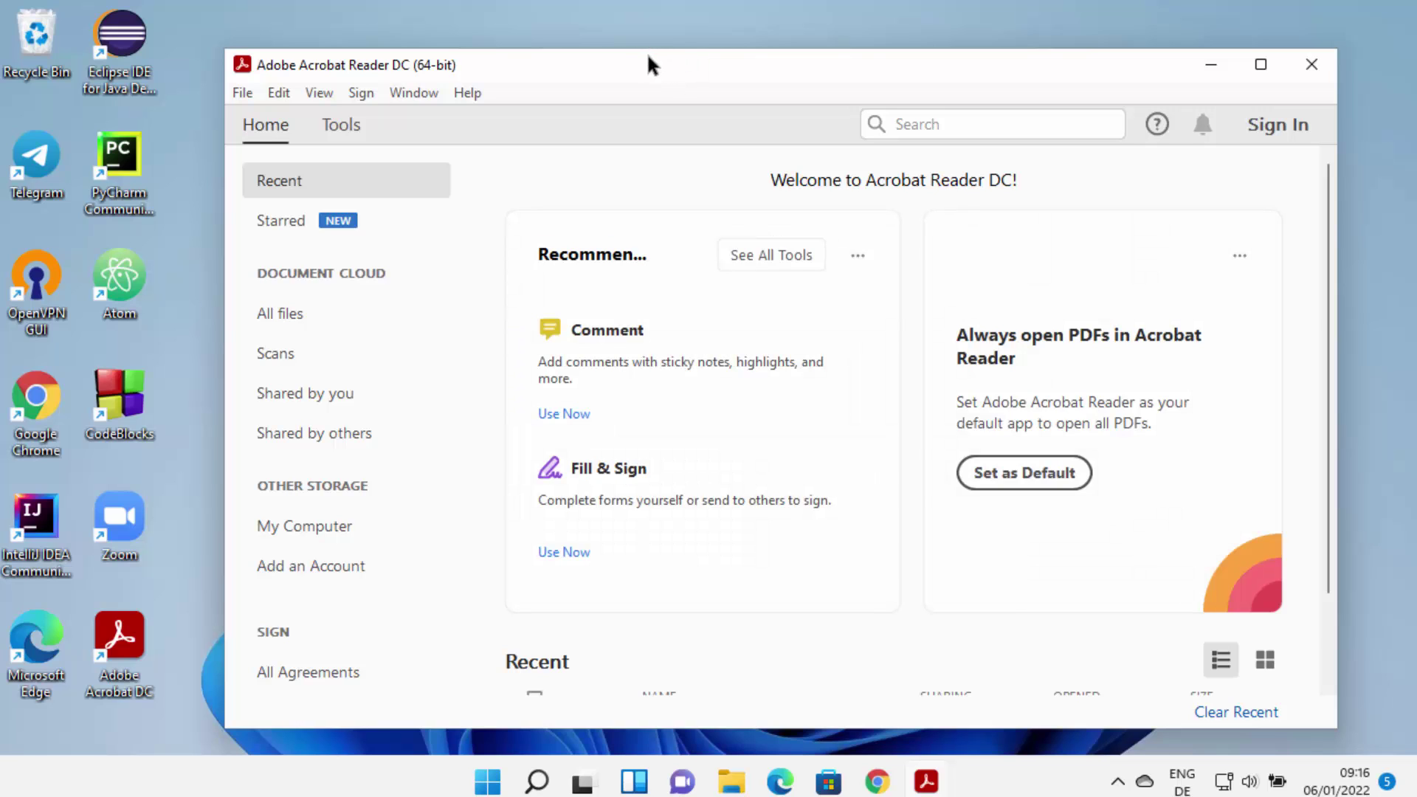
pyautogui.click(784, 302)
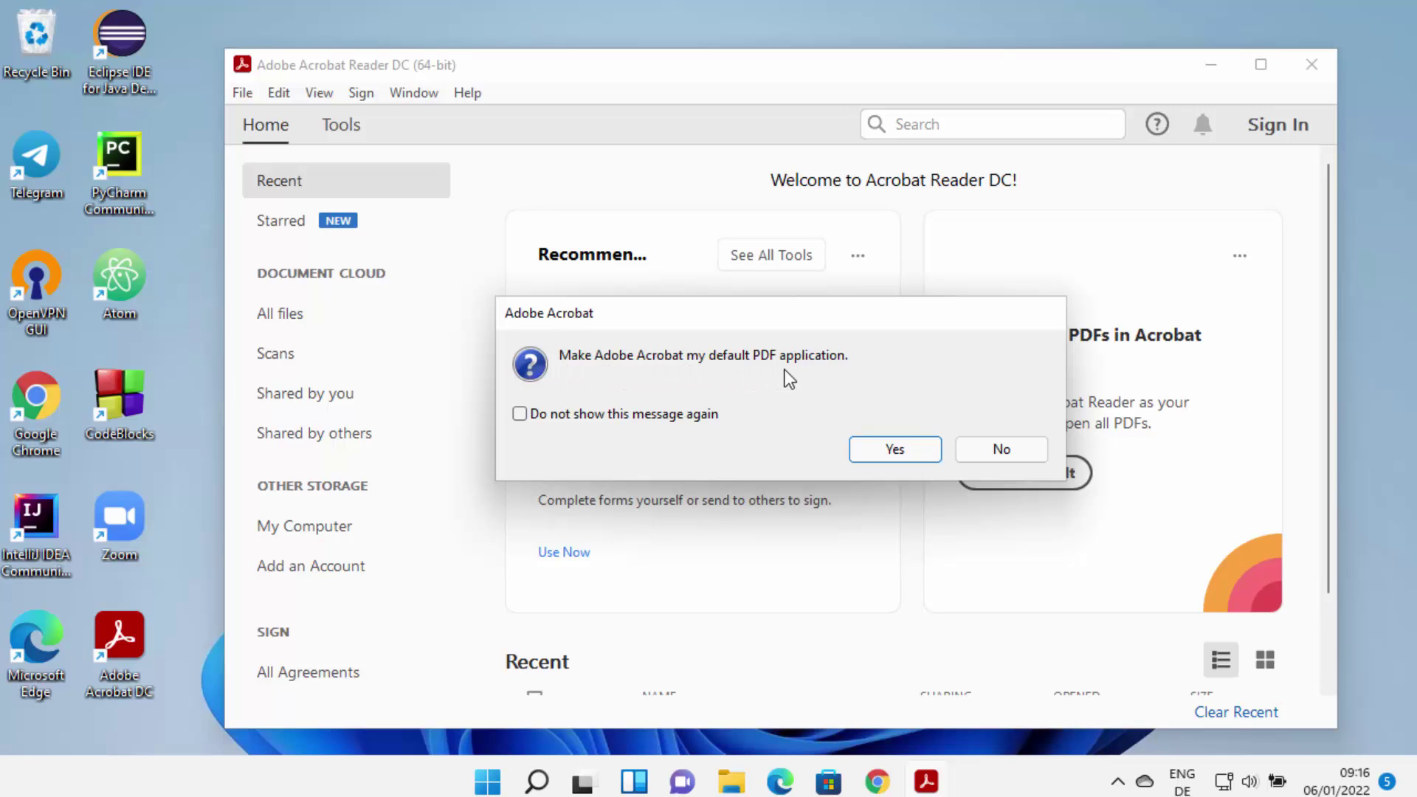
# Make Acrobat the default PDF app, dismiss the Properties dialog and guidance panel, then close Reader
pyautogui.click(893, 455)
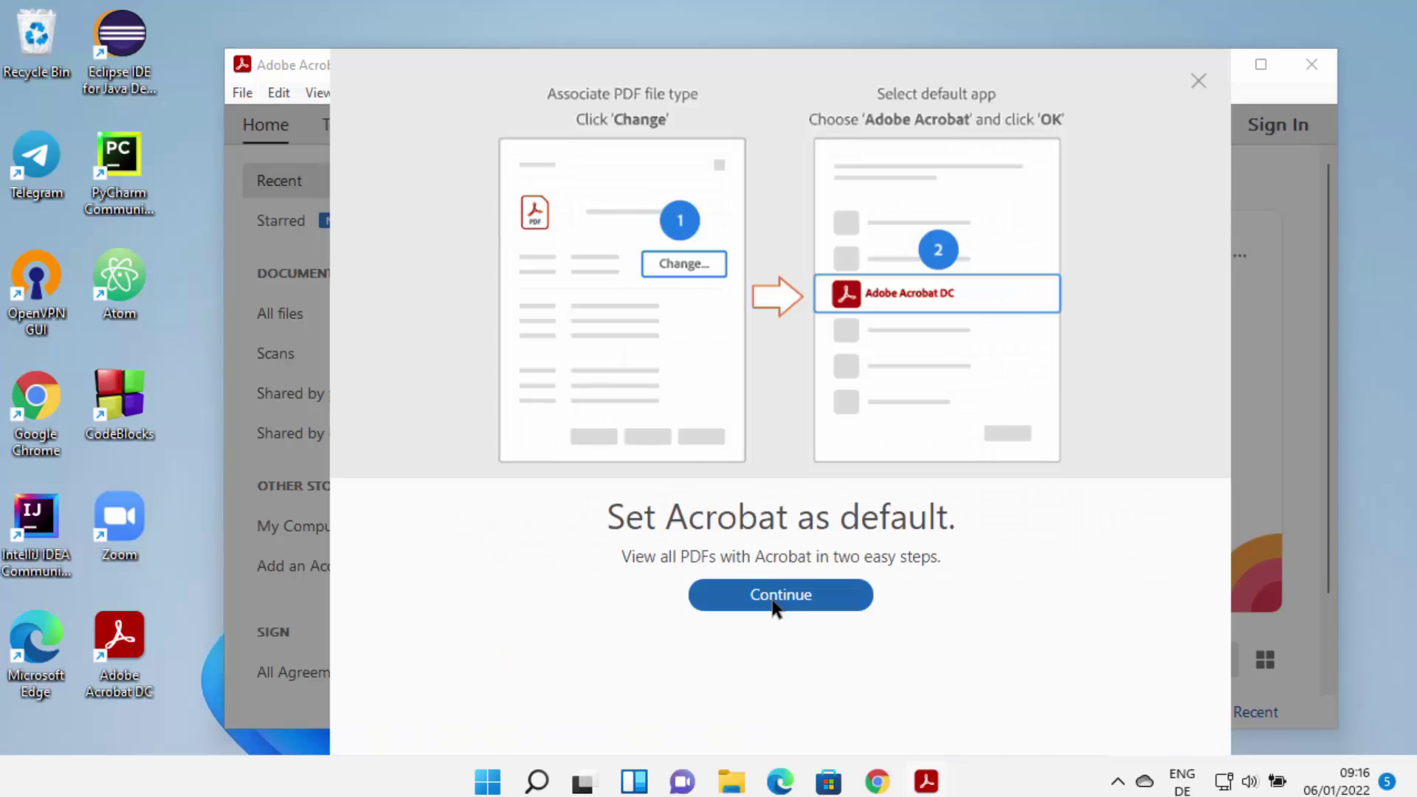
pyautogui.click(775, 607)
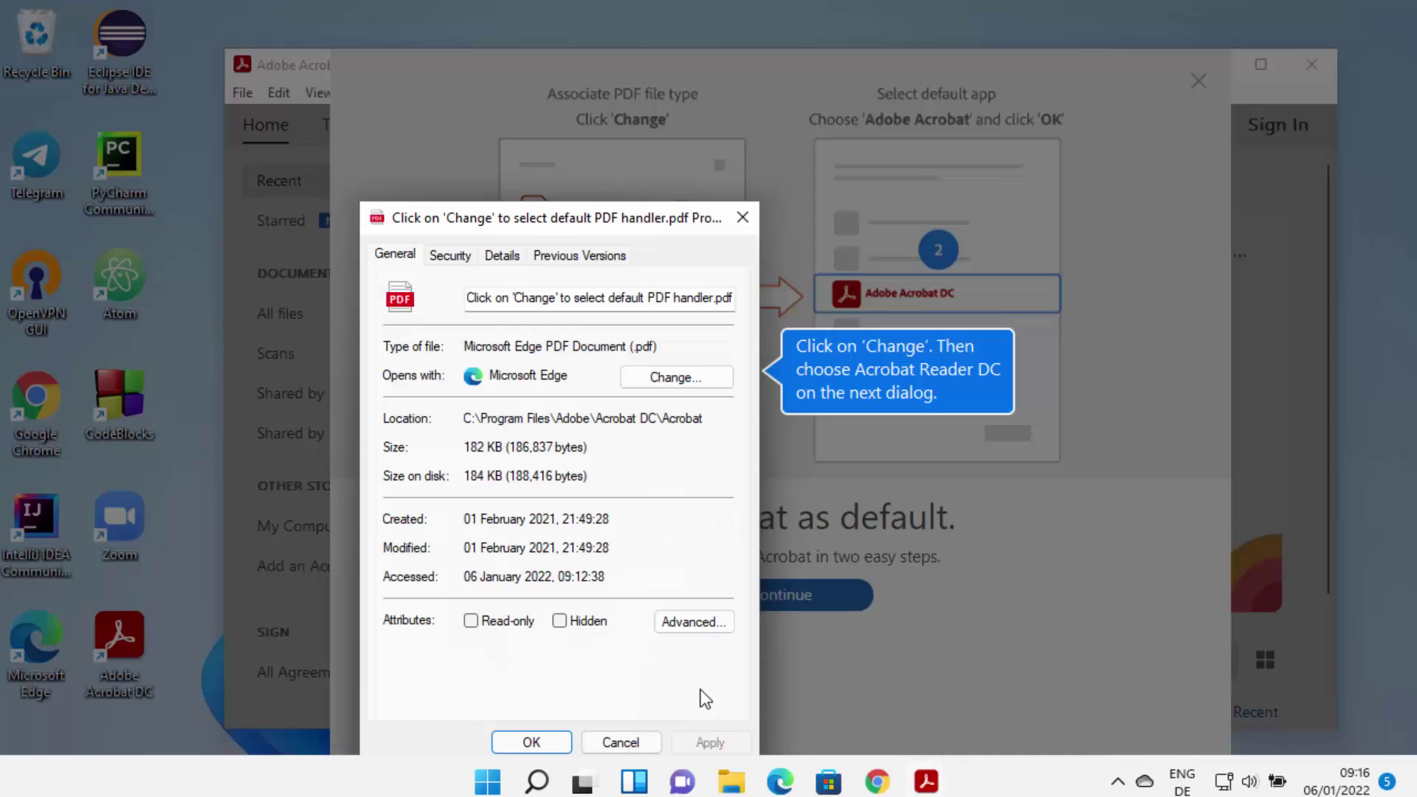
pyautogui.click(541, 743)
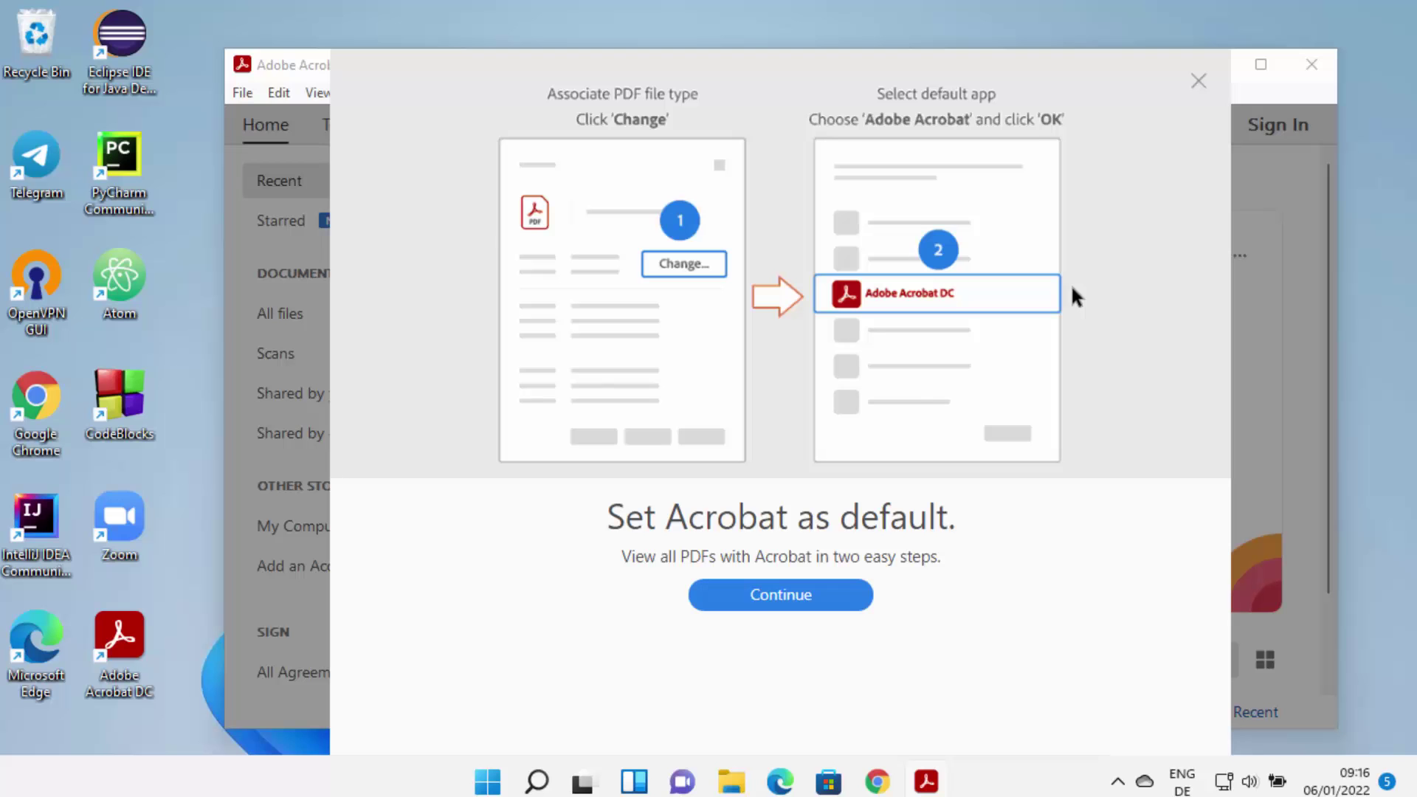
pyautogui.click(1198, 76)
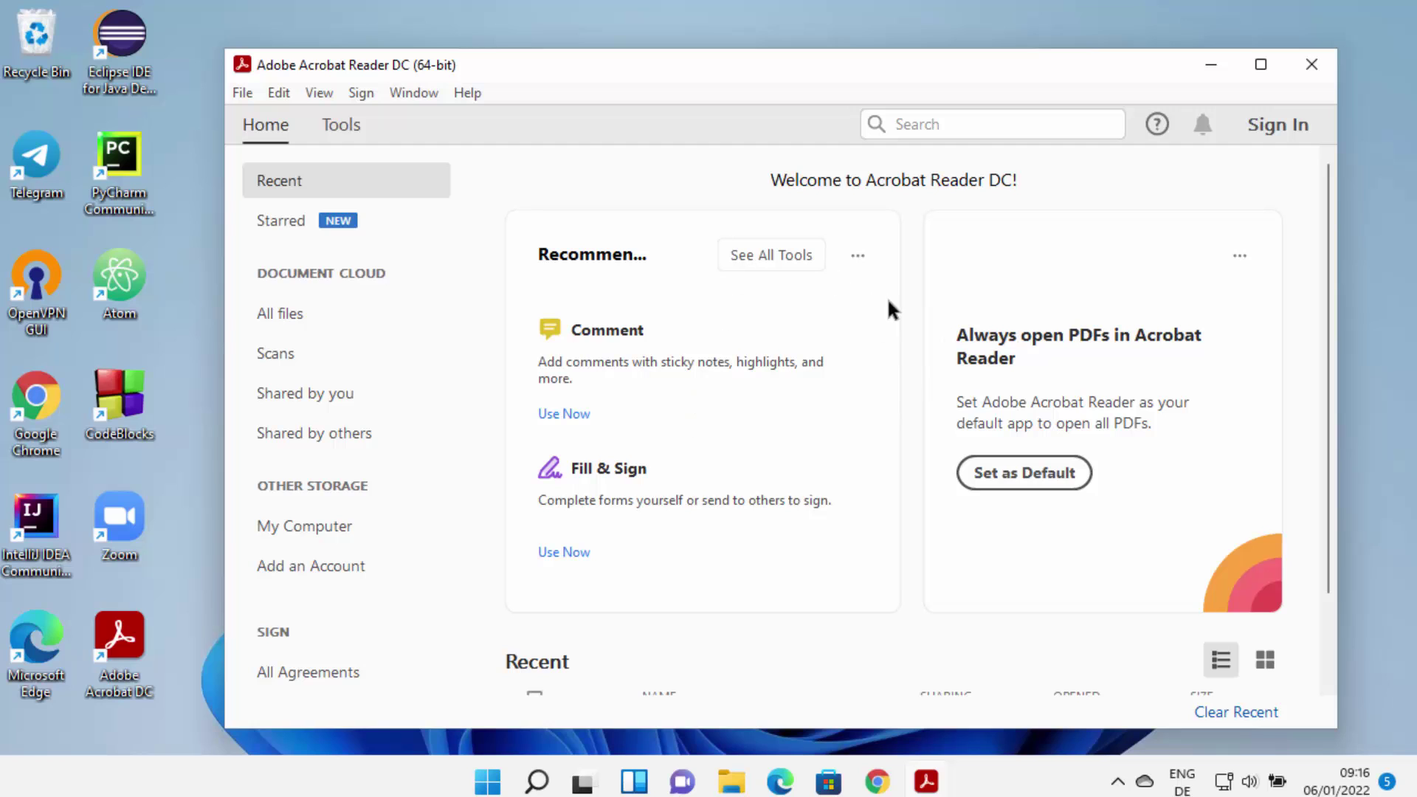
pyautogui.click(1311, 66)
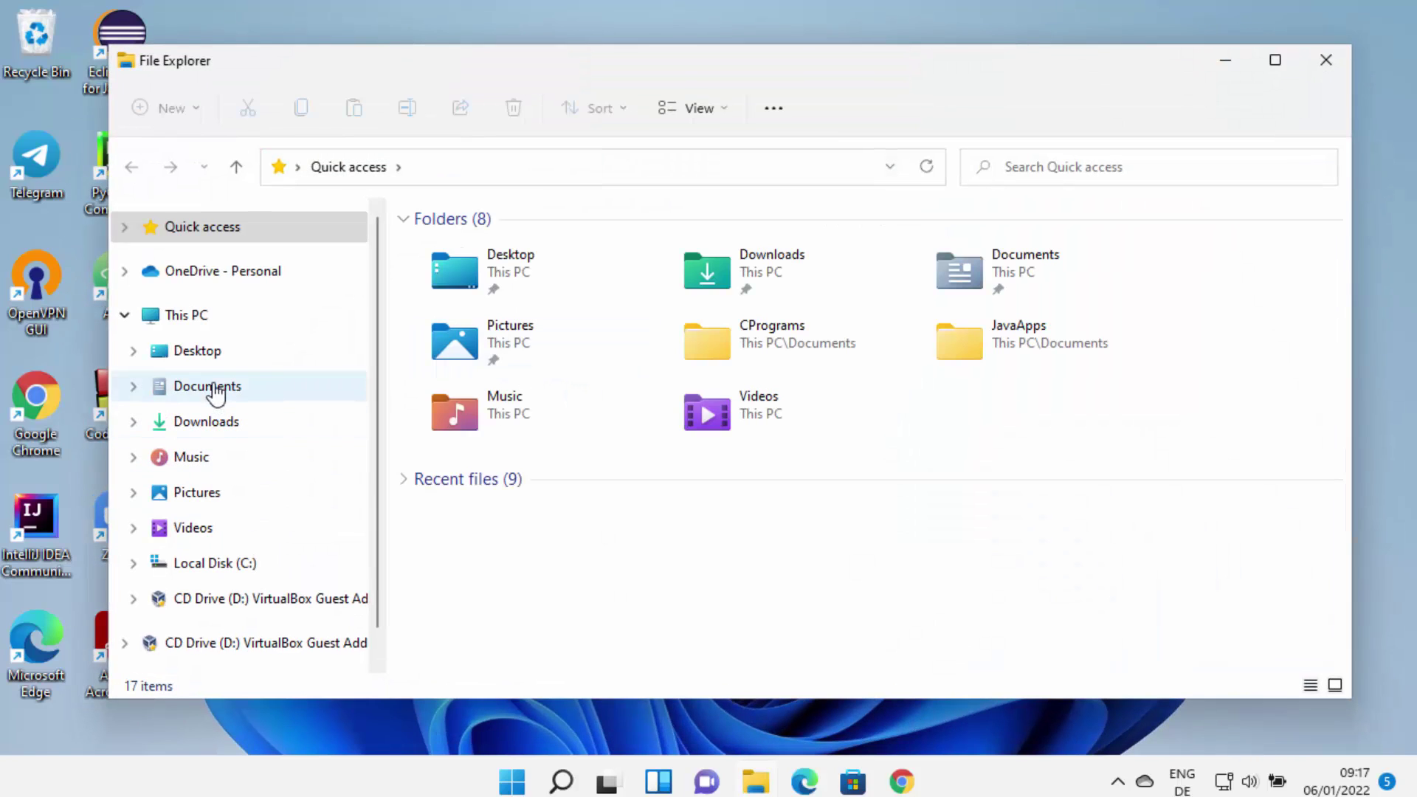
# Open sample.pdf from the Downloads folder with Adobe Acrobat DC
pyautogui.click(209, 423)
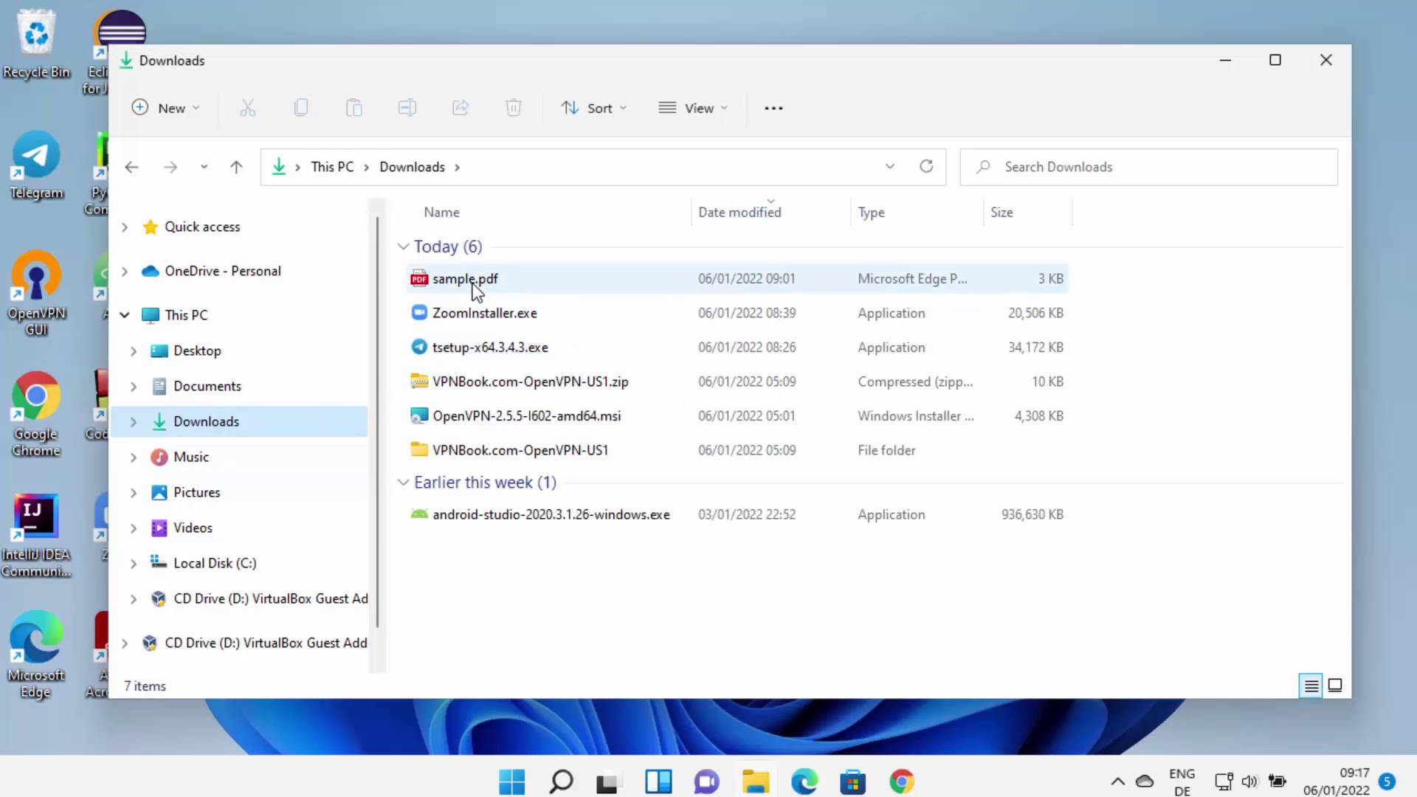
pyautogui.click(475, 288)
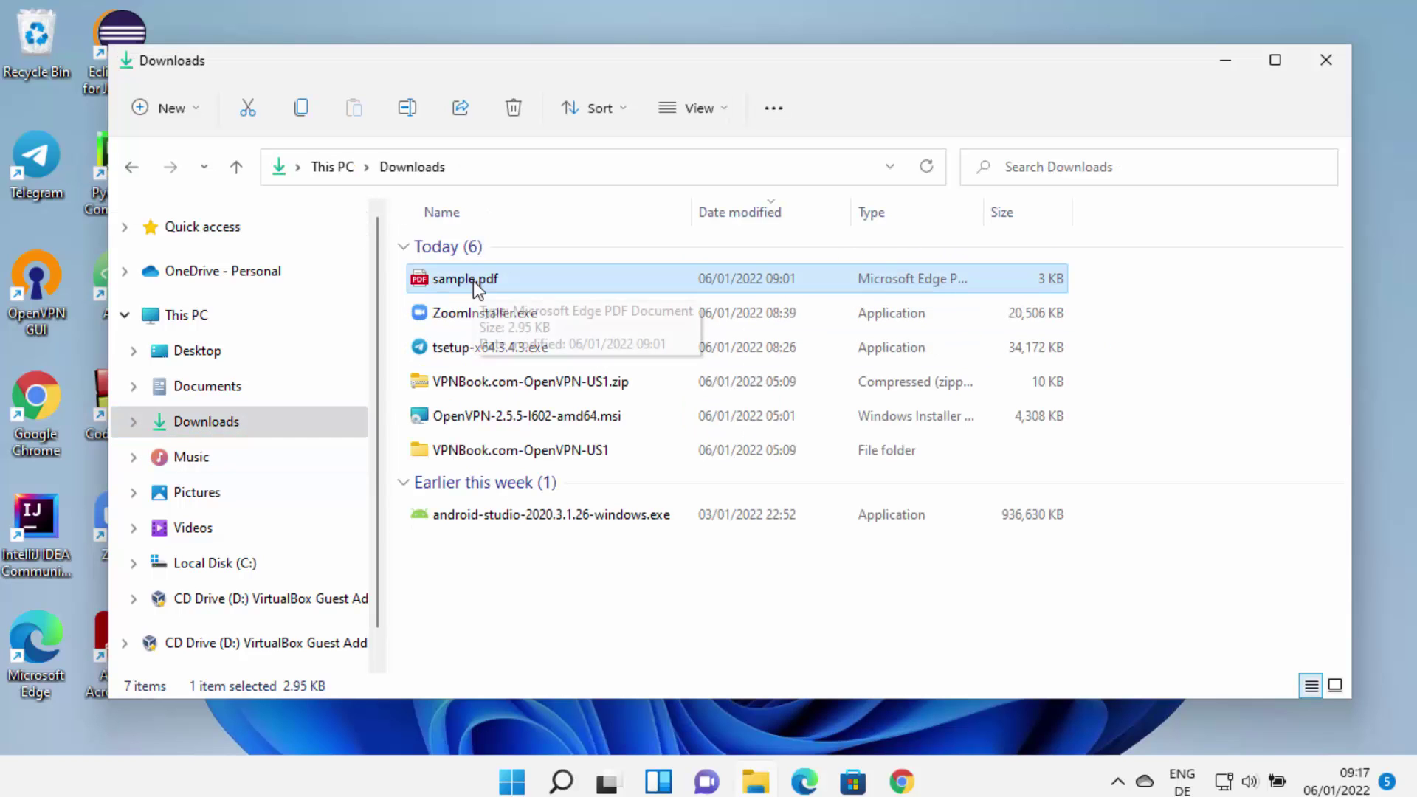
pyautogui.rightClick(472, 280)
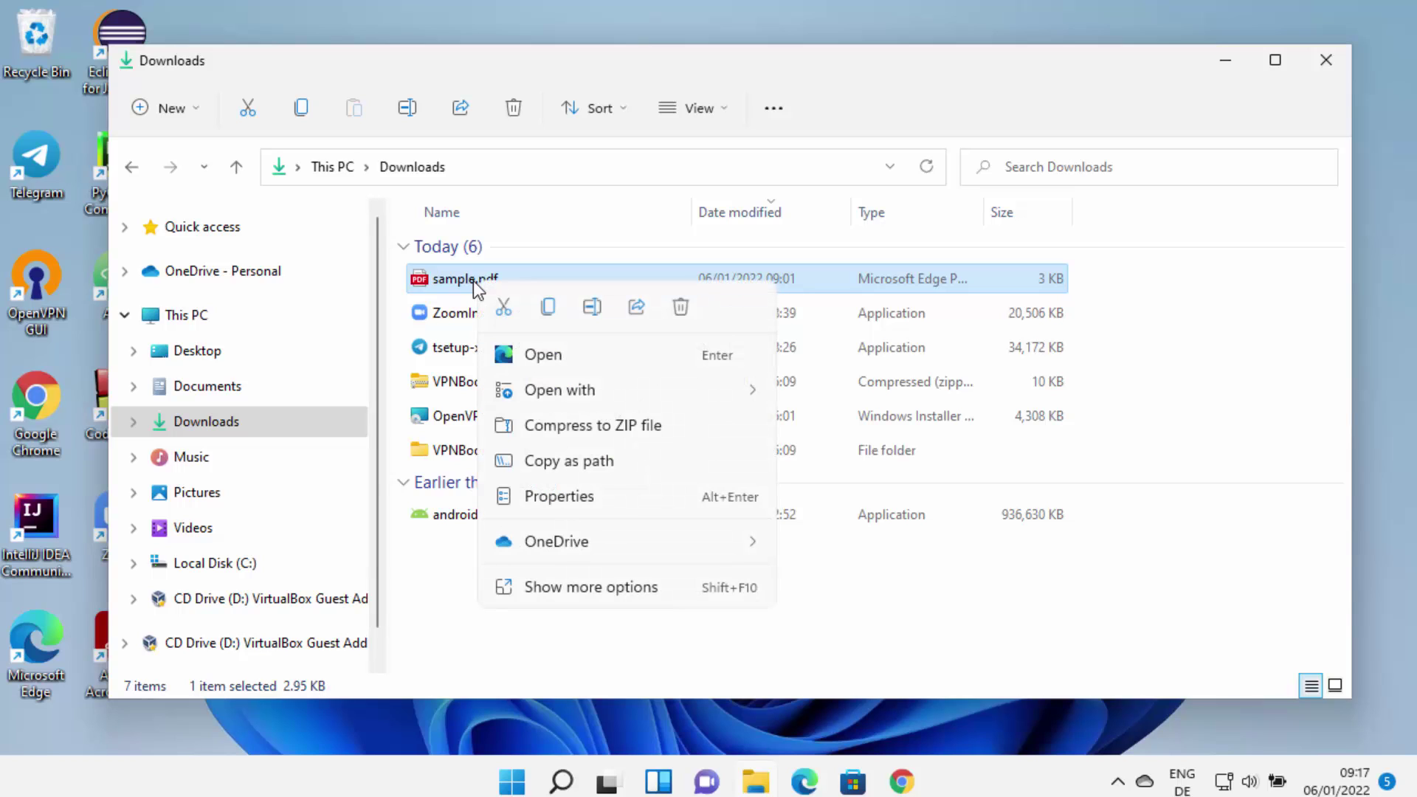
pyautogui.moveTo(699, 391)
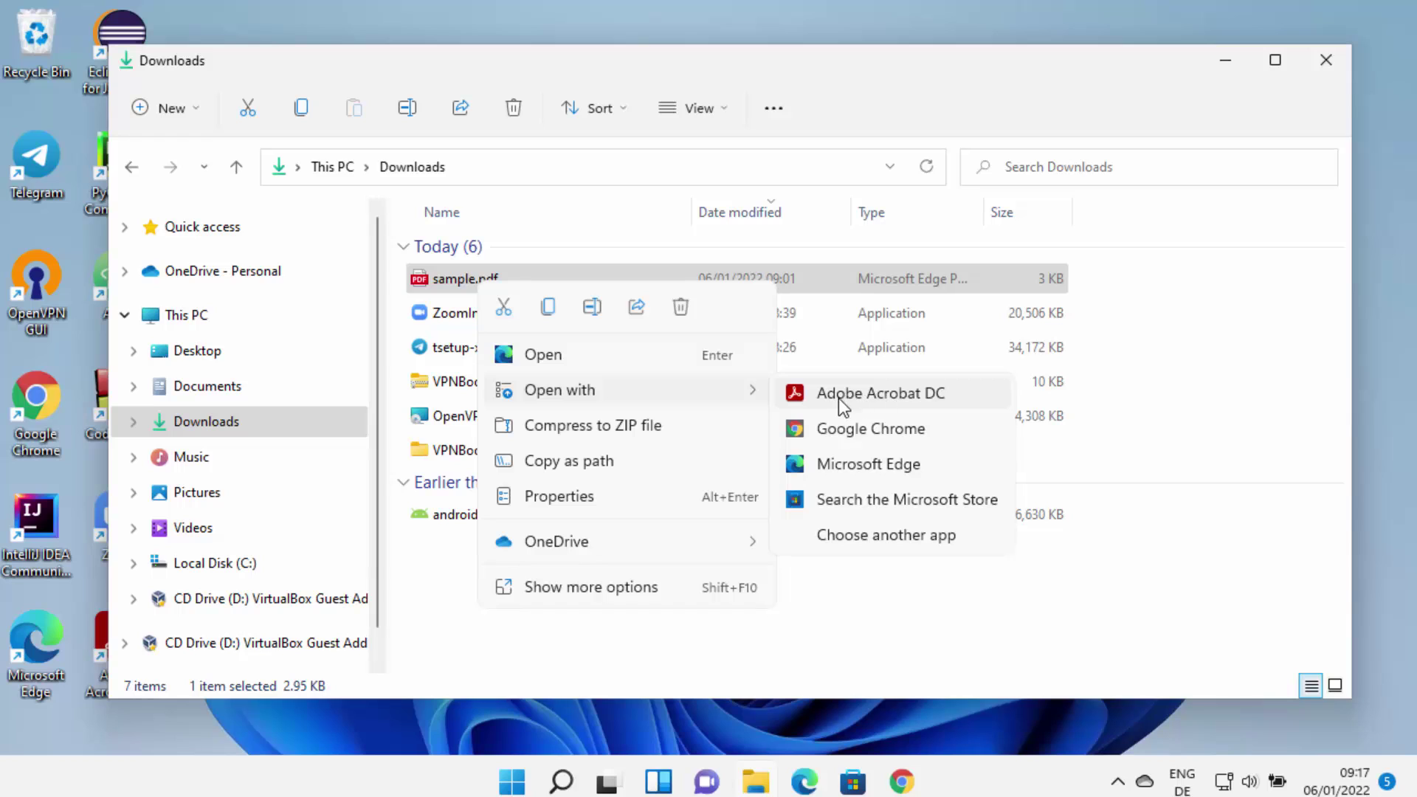
pyautogui.click(905, 397)
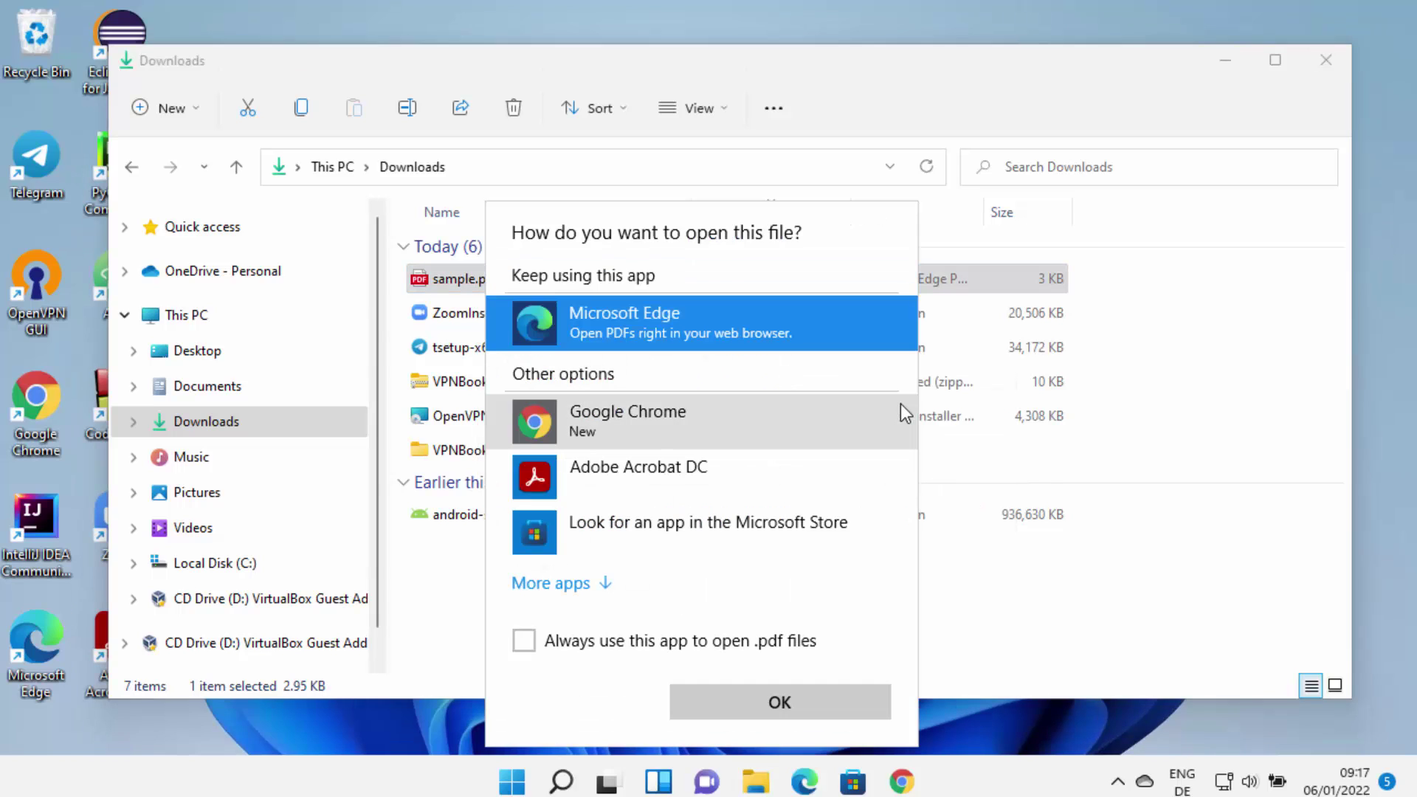
pyautogui.click(635, 471)
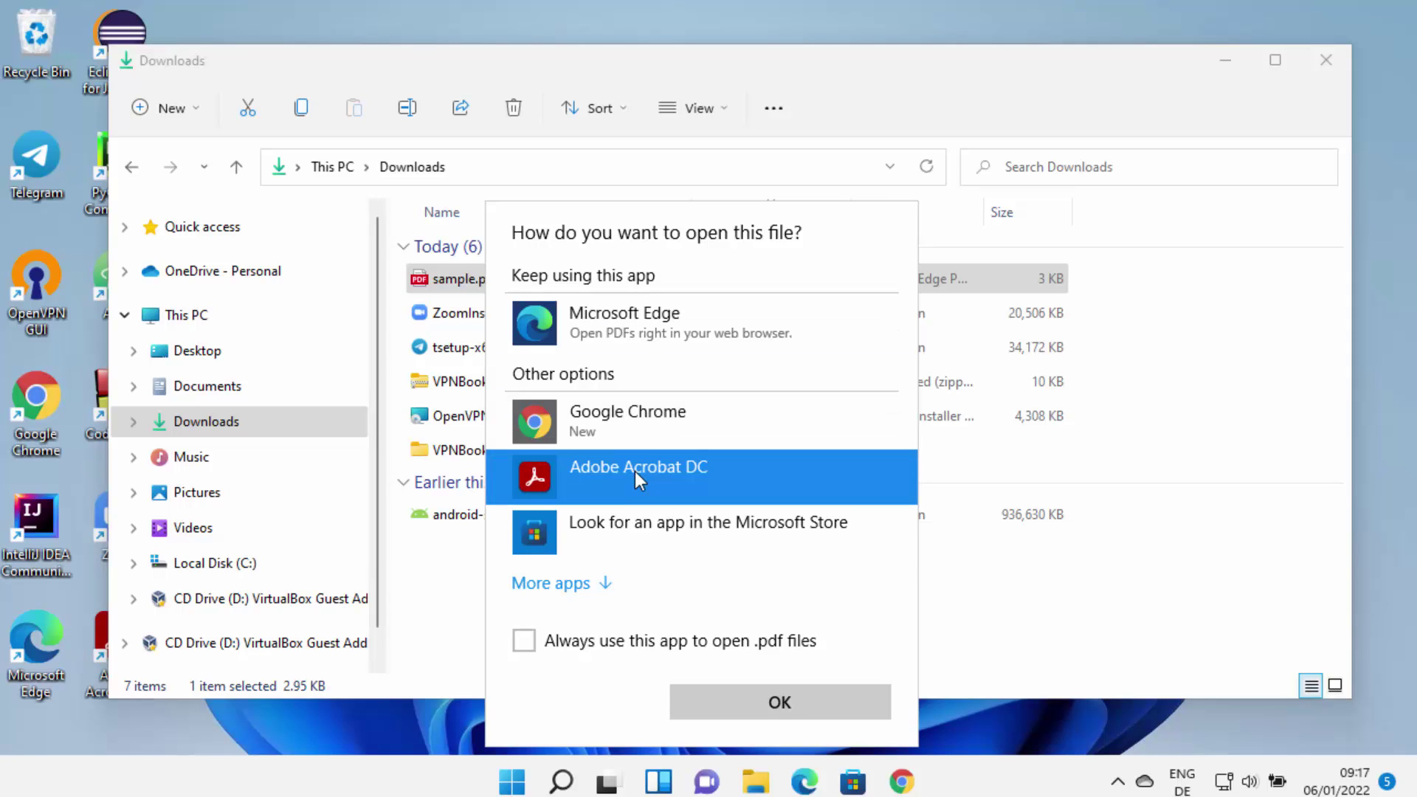
pyautogui.click(733, 706)
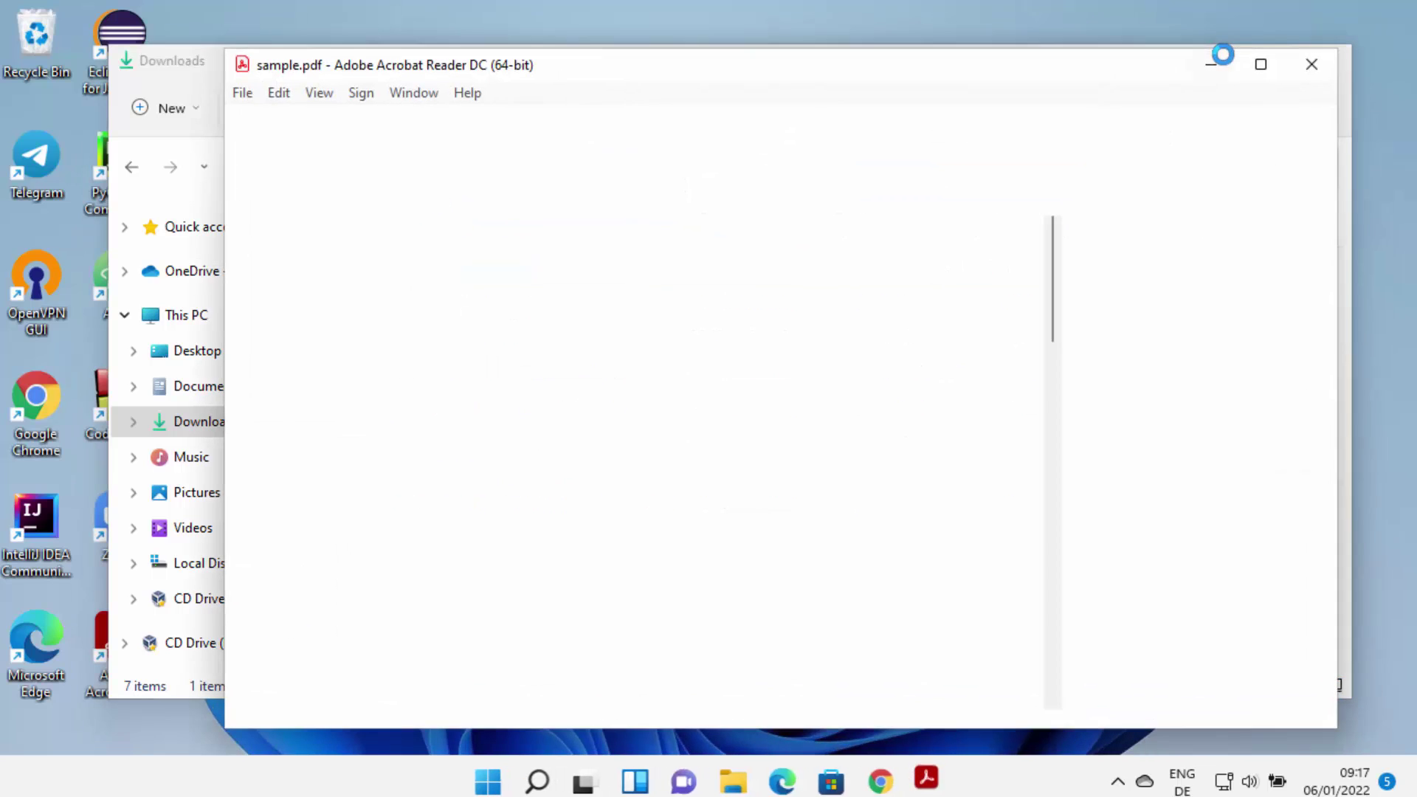
# Maximize Reader and highlight “in the Virtual Mechanics tutorials. More” and the third paragraph's first line
pyautogui.click(360, 277)
pyautogui.click(1261, 64)
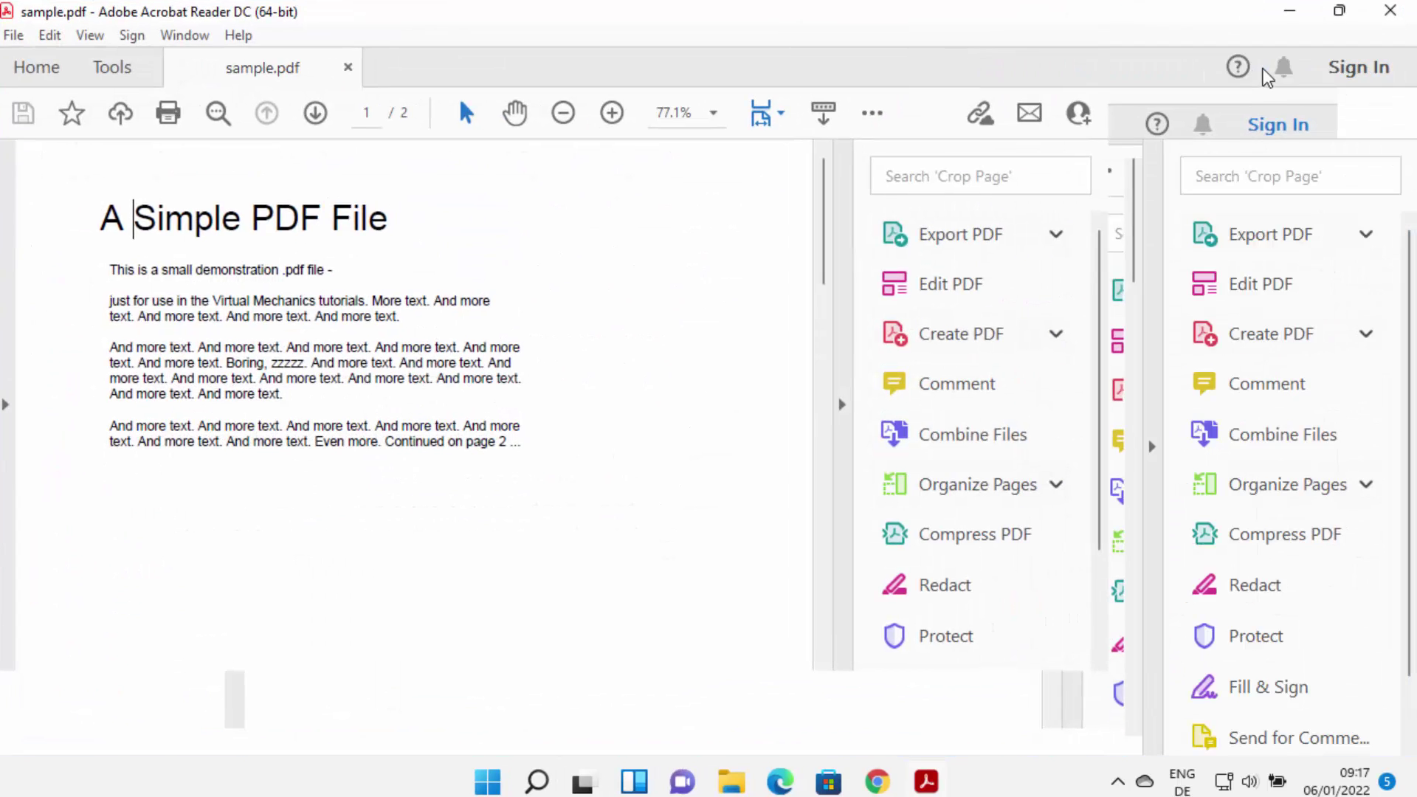
pyautogui.moveTo(234, 363); pyautogui.dragTo(544, 362)
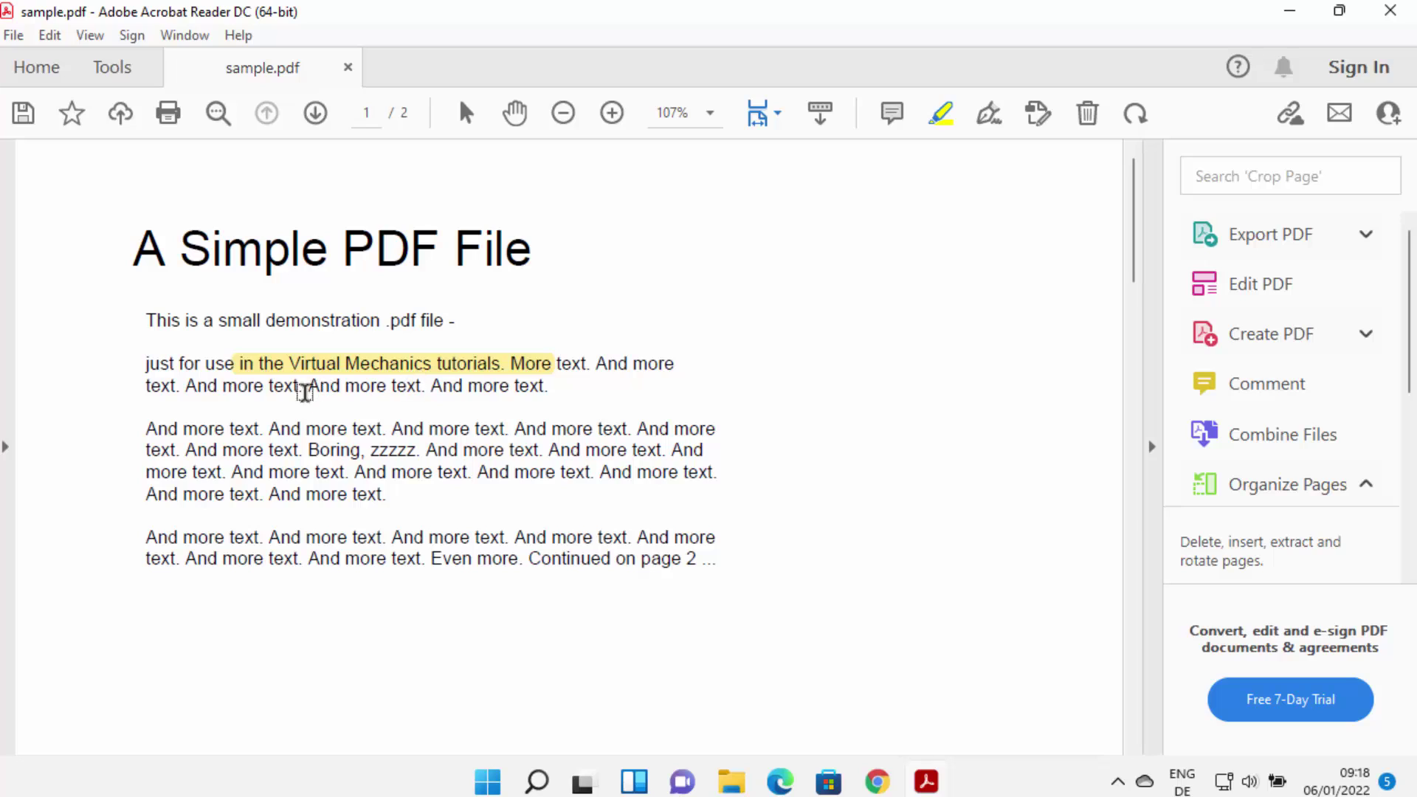
pyautogui.moveTo(251, 426); pyautogui.dragTo(627, 427)
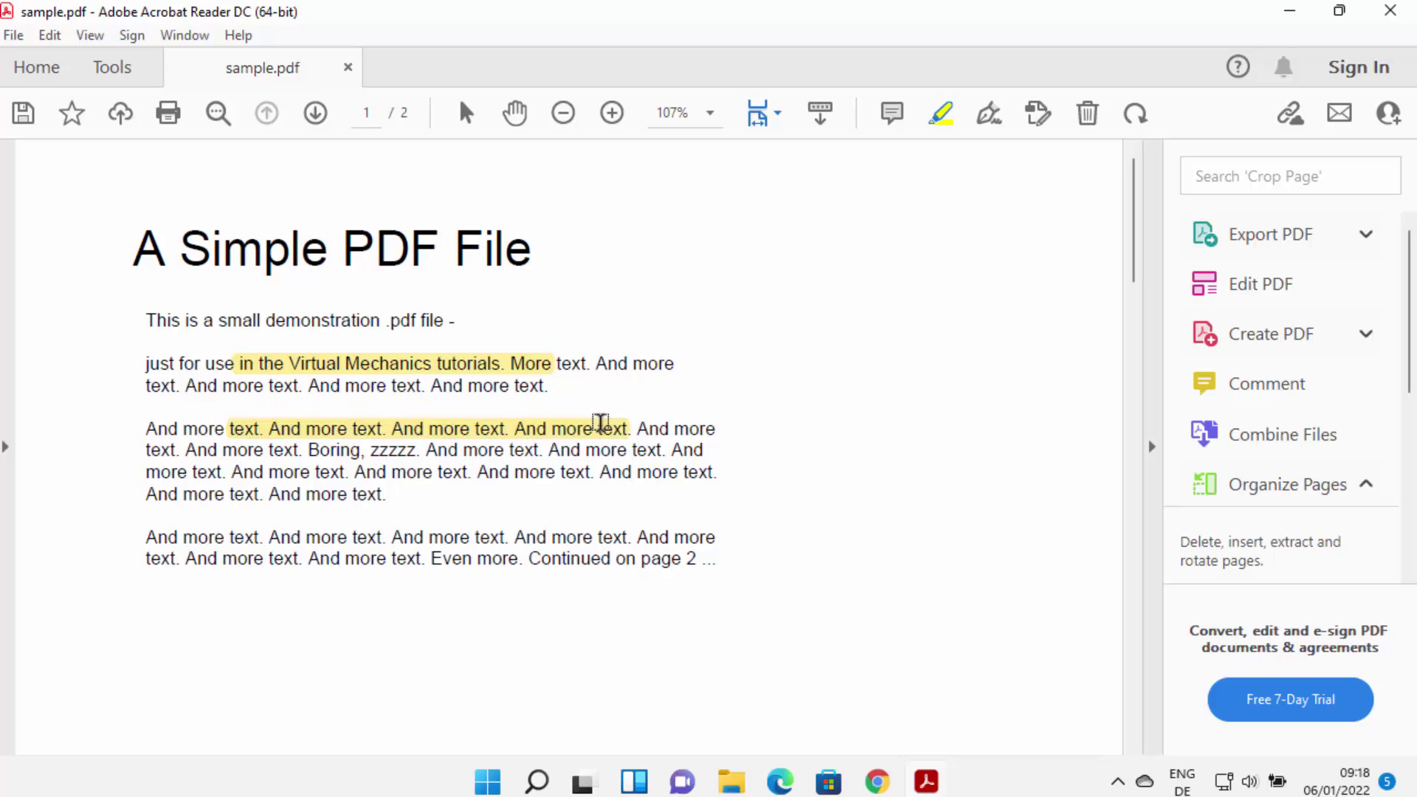